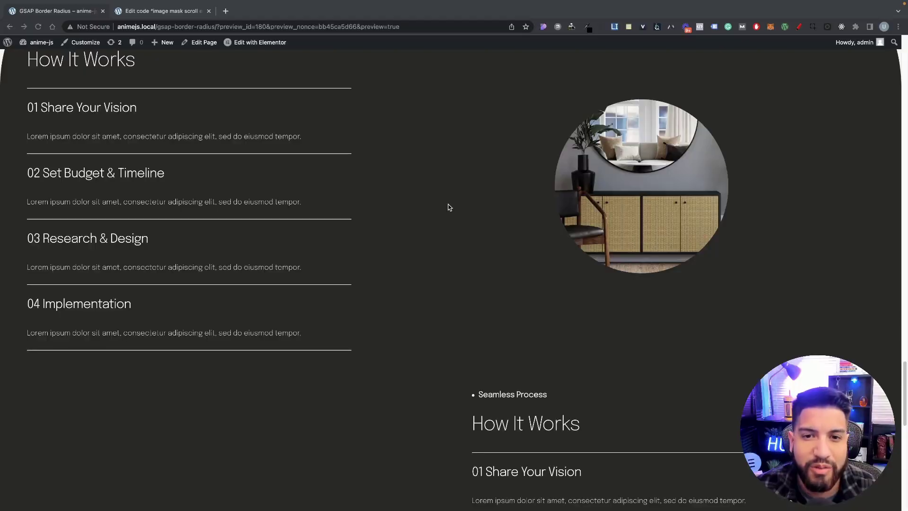
Step: Scroll the page to the empty left container beside the 'How It Works' steps
scroll(449, 207, "down", 4)
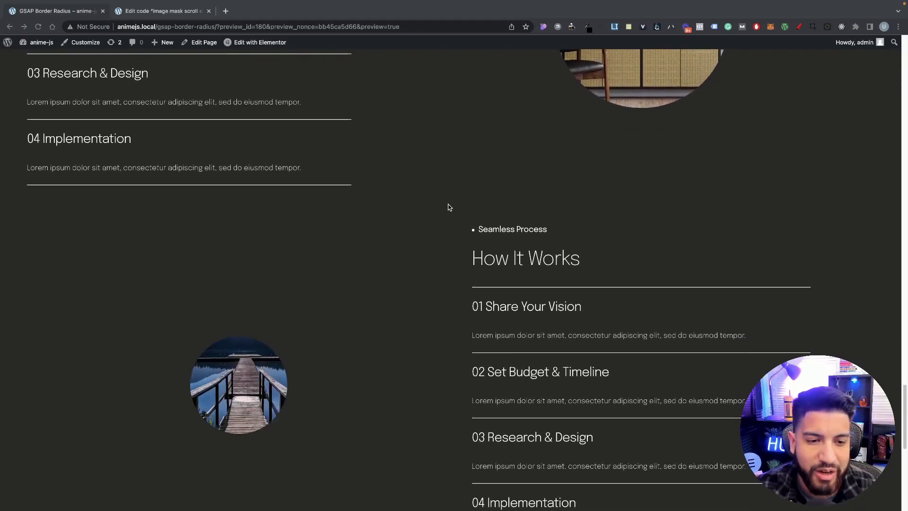
scroll(449, 207, "down", 1)
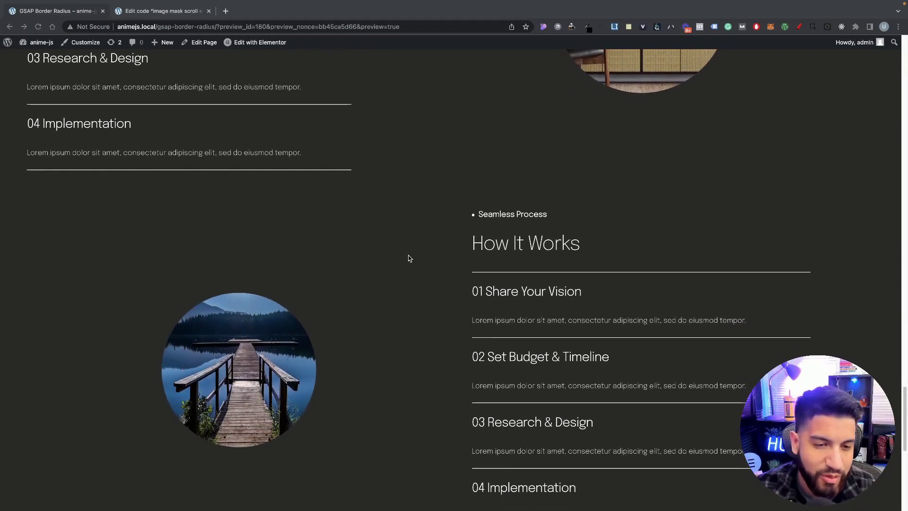
scroll(368, 316, "down", 2)
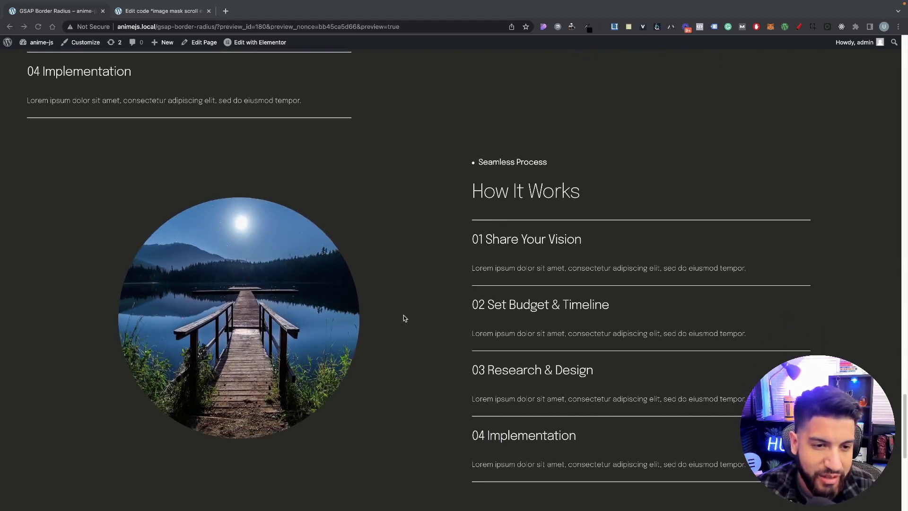
scroll(404, 318, "down", 3)
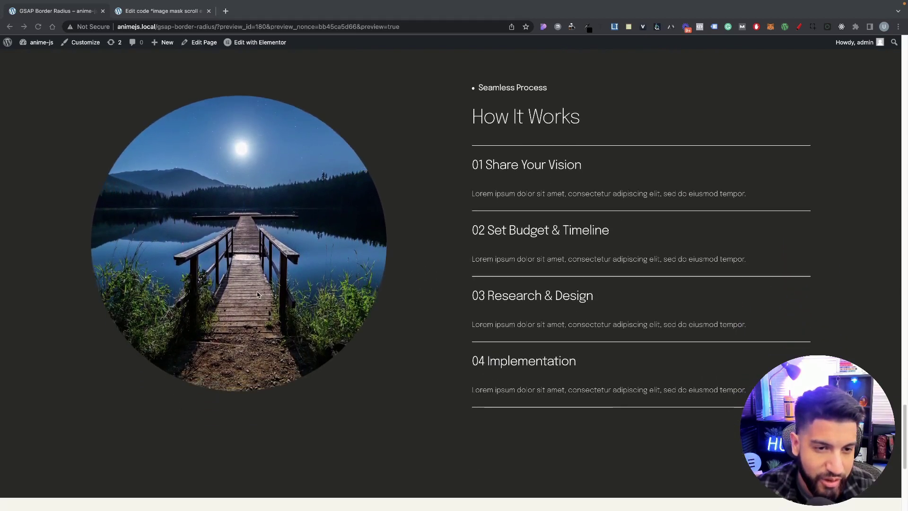
scroll(259, 293, "up", 5)
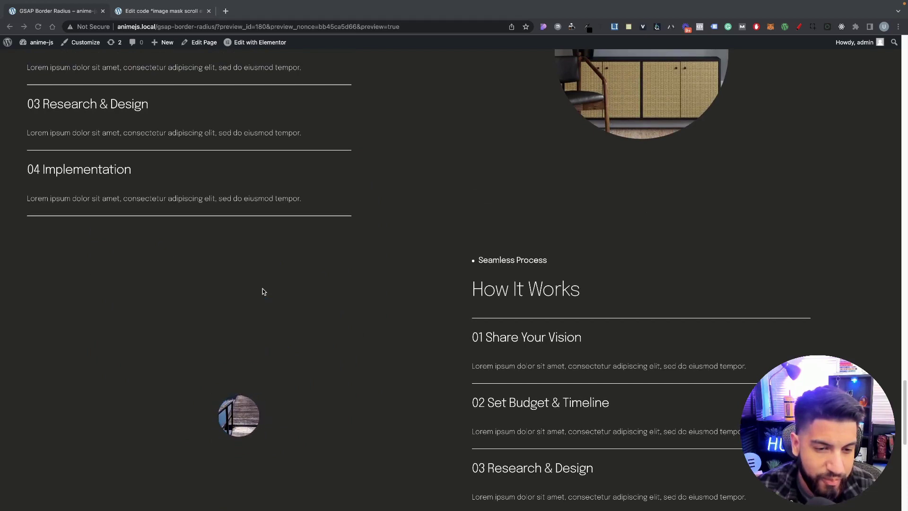
scroll(263, 292, "down", 3)
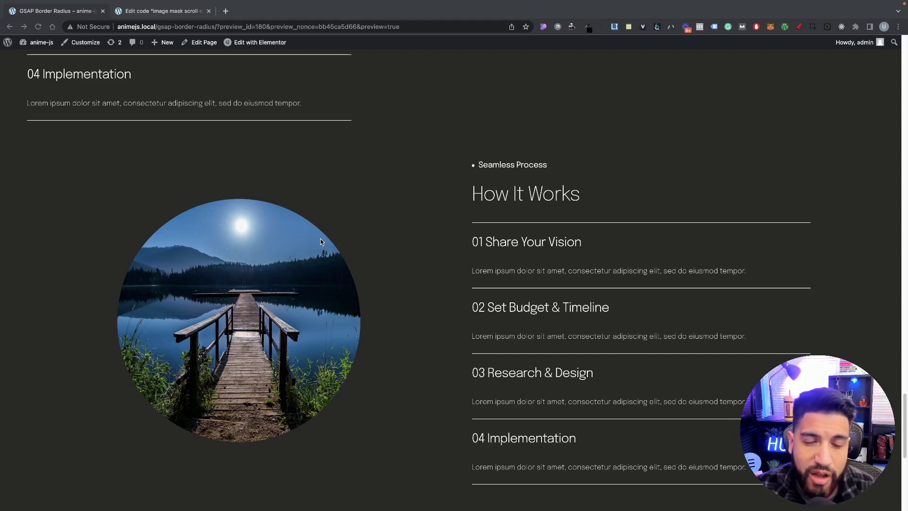
scroll(387, 249, "down", 1)
scroll(387, 249, "up", 5)
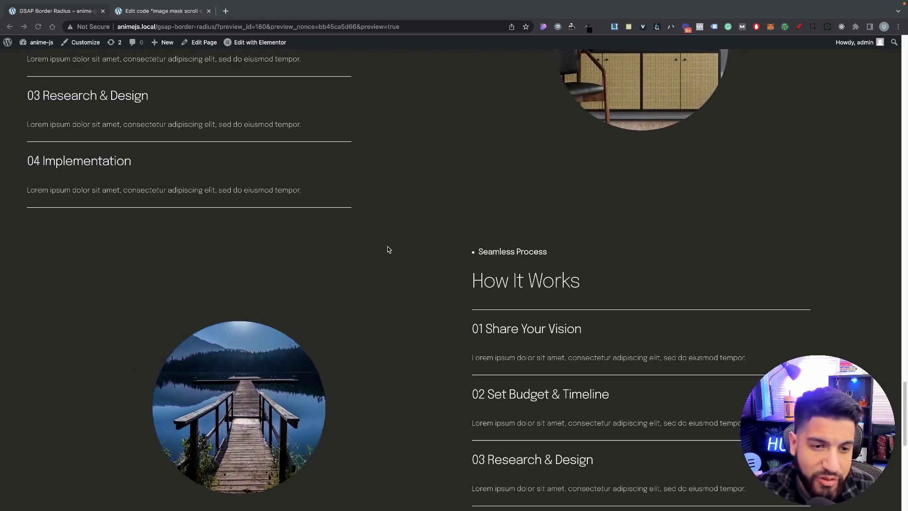
scroll(387, 251, "down", 5)
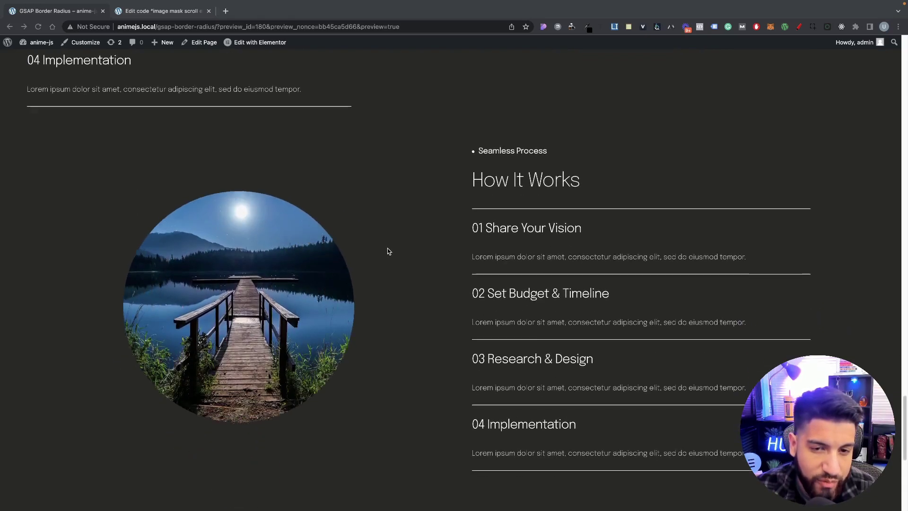
scroll(388, 251, "up", 1)
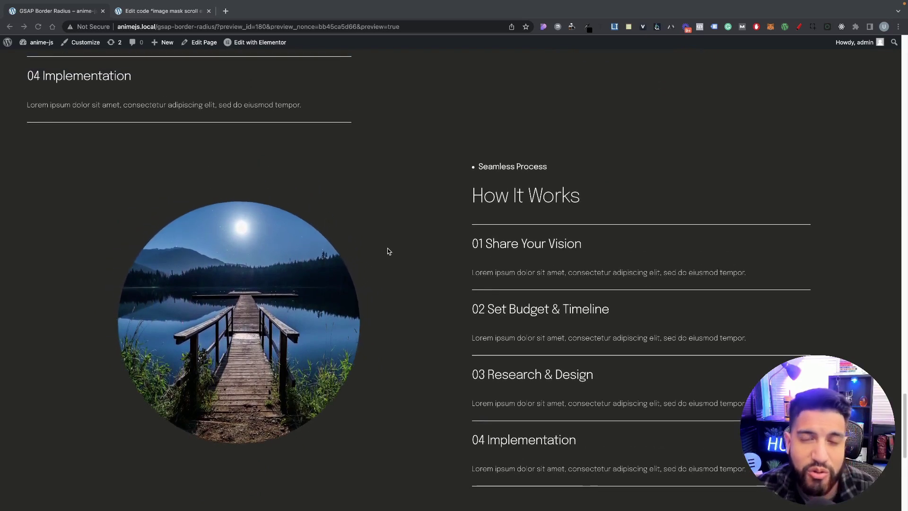
scroll(549, 267, "down", 1)
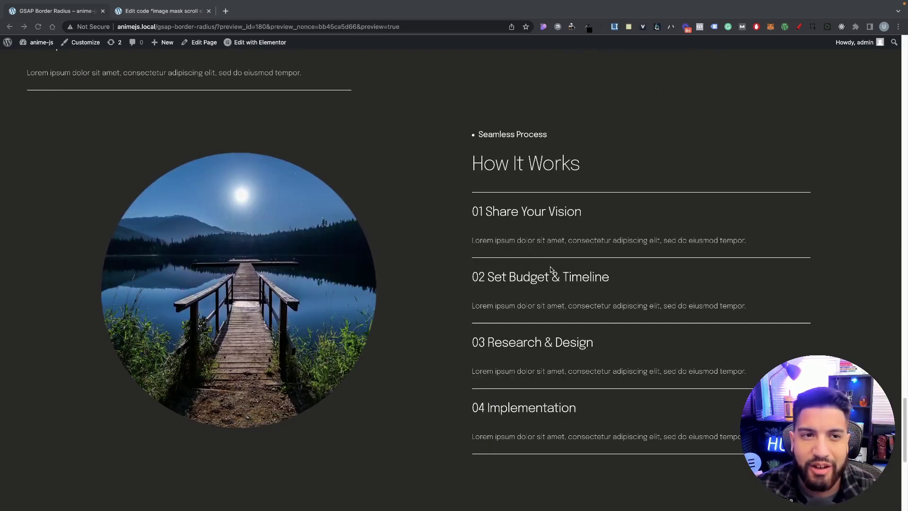
scroll(550, 267, "up", 6)
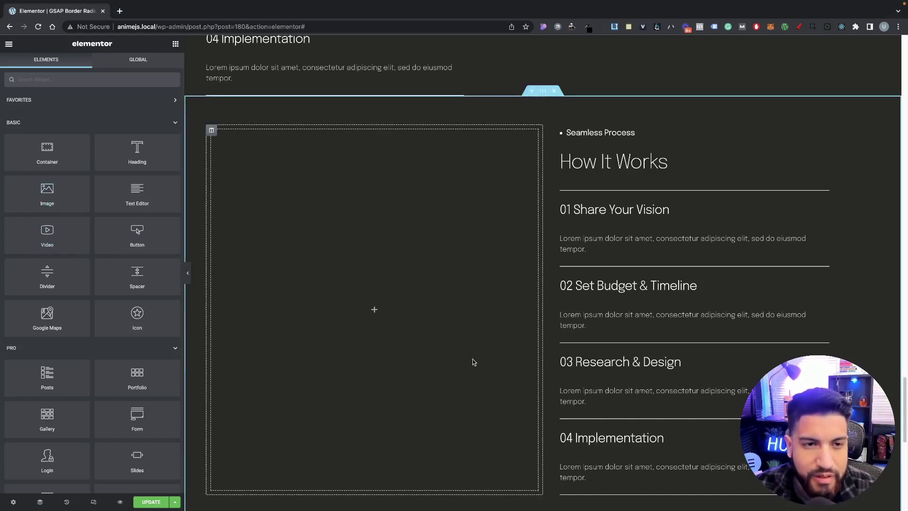
Step: Drag an Image widget from the widgets panel into the empty left container beside the steps list
left_click(524, 107)
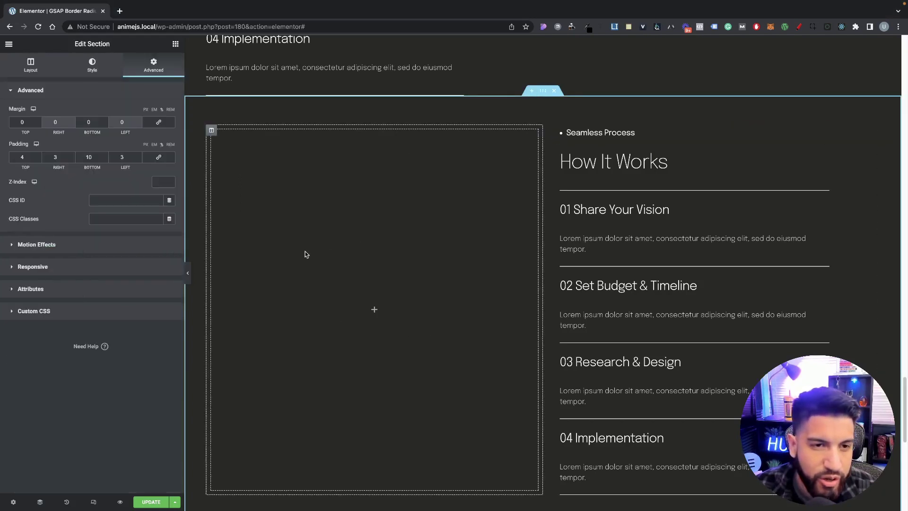
left_click(175, 45)
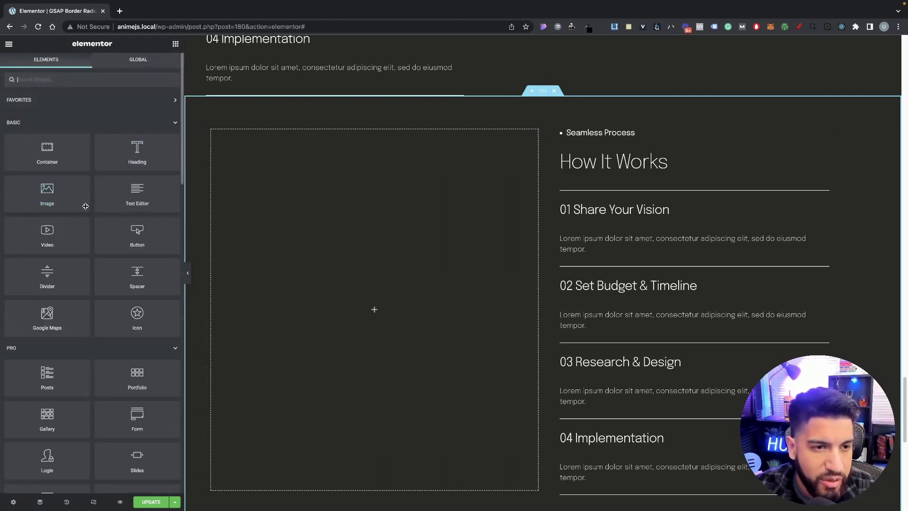
left_click_drag(42, 197, 323, 302)
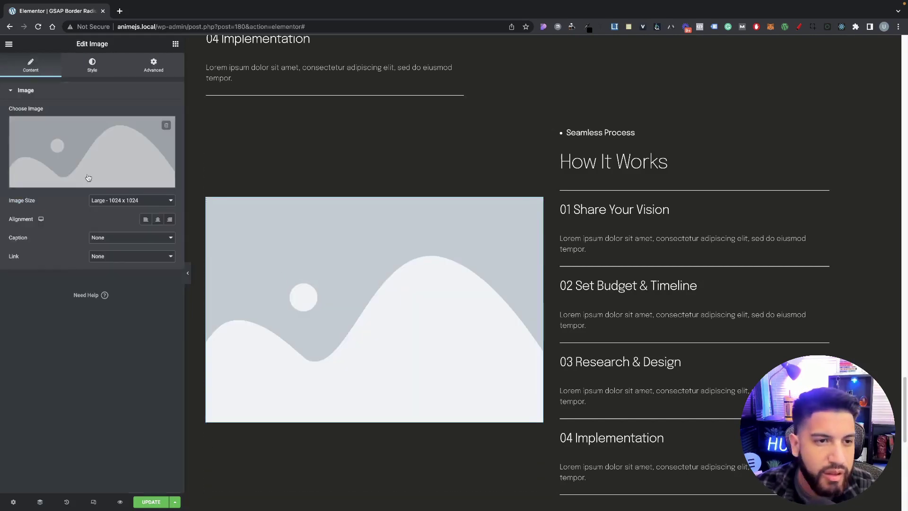
Step: Select the night lake pier photo pexels-james-wheeler-414612-scaled.jpg in the Media Library and check its file name
left_click(107, 149)
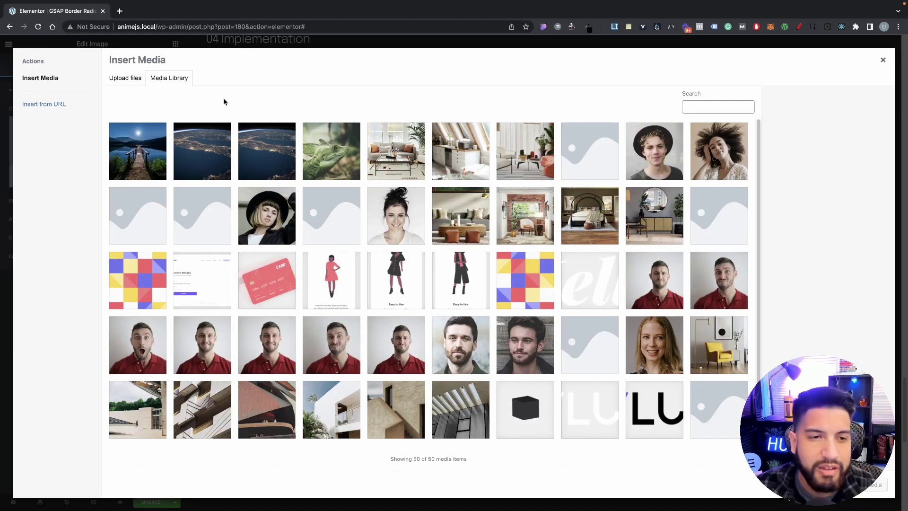
left_click(139, 144)
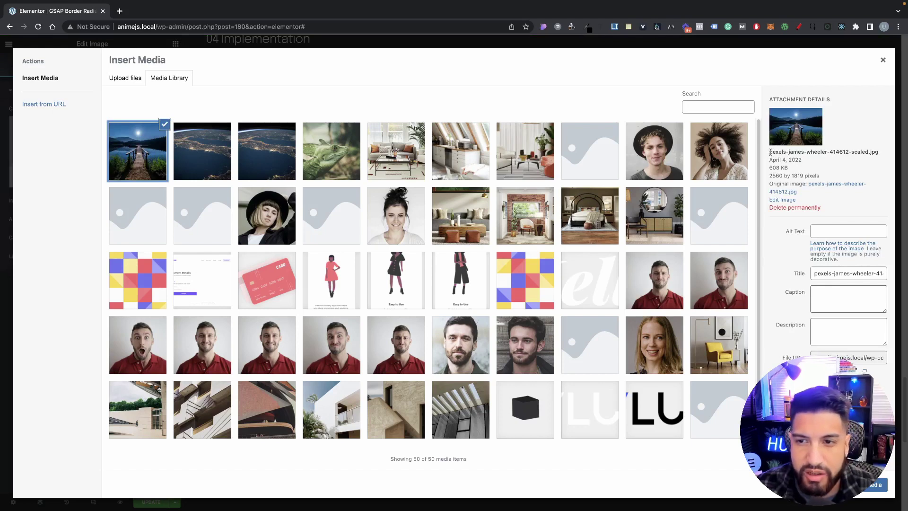
left_click_drag(770, 152, 868, 176)
left_click(868, 176)
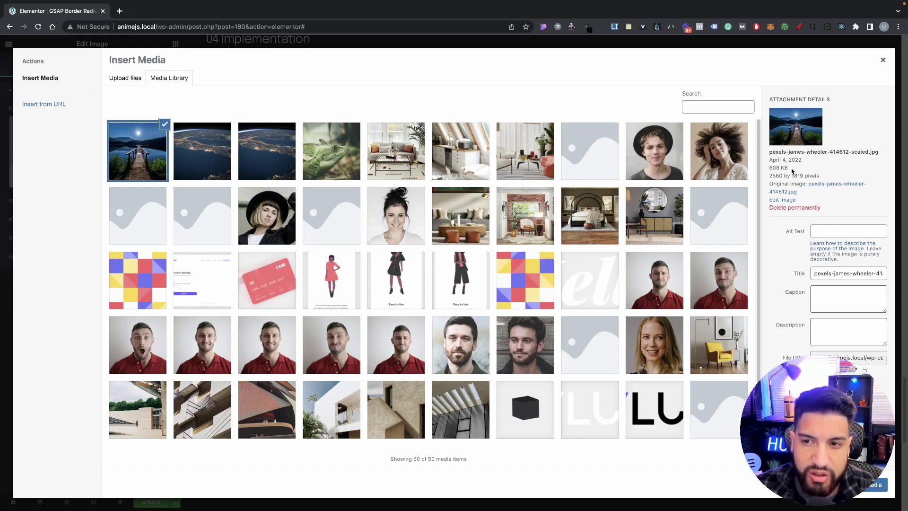
Step: Check the photo's 2560 x 1819 dimensions, try its original file, and stay in the editor
left_click_drag(777, 177, 817, 178)
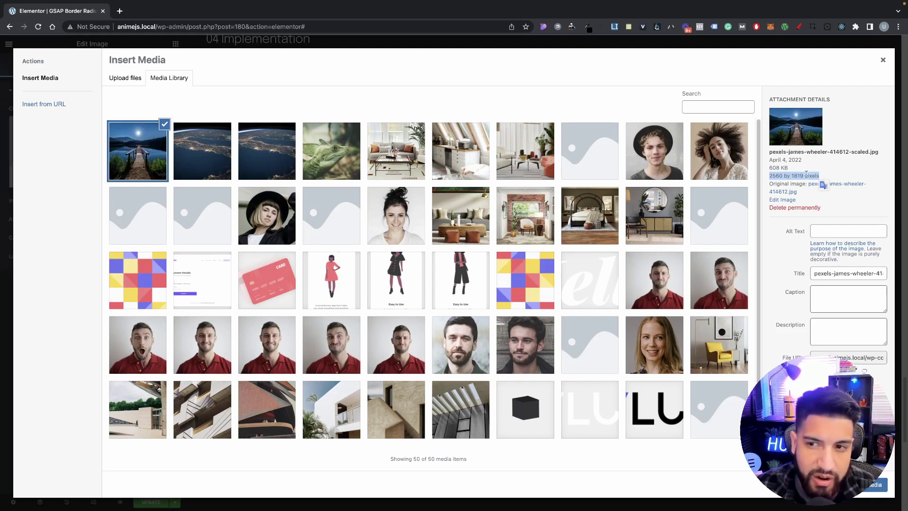
left_click(814, 173)
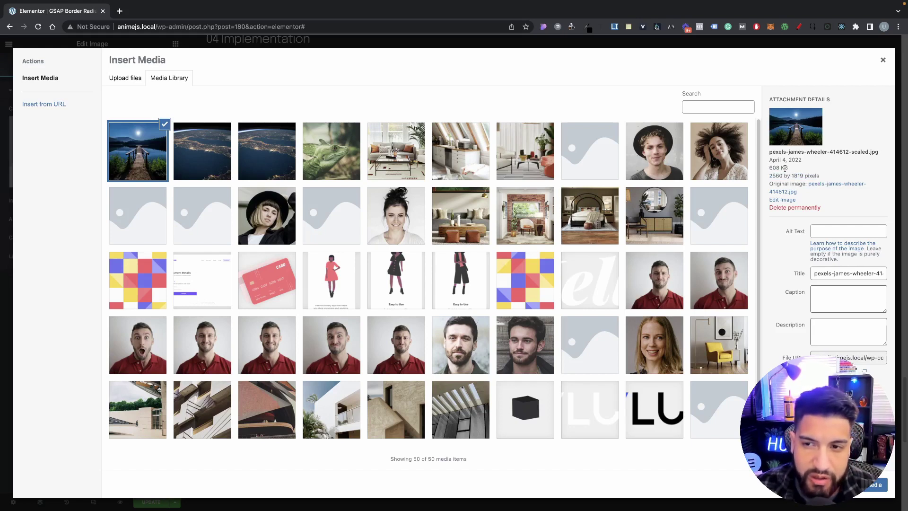
left_click(794, 191)
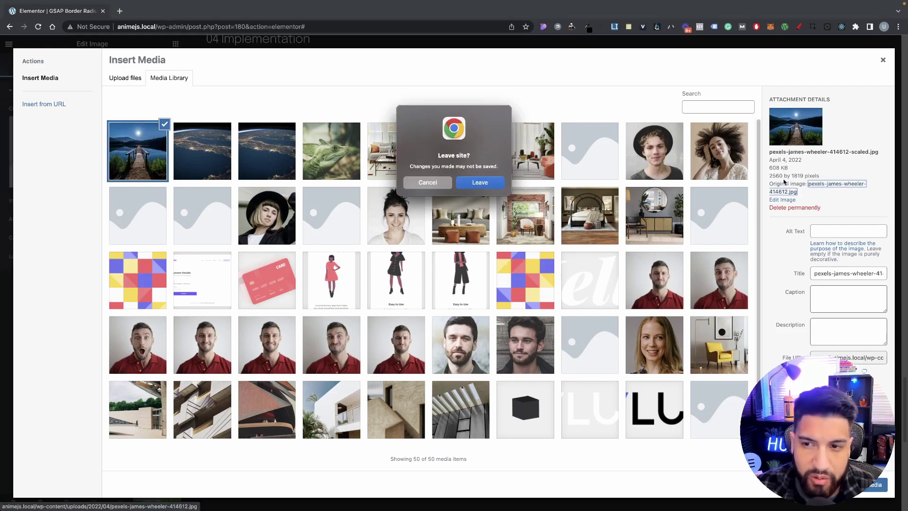
left_click(443, 183)
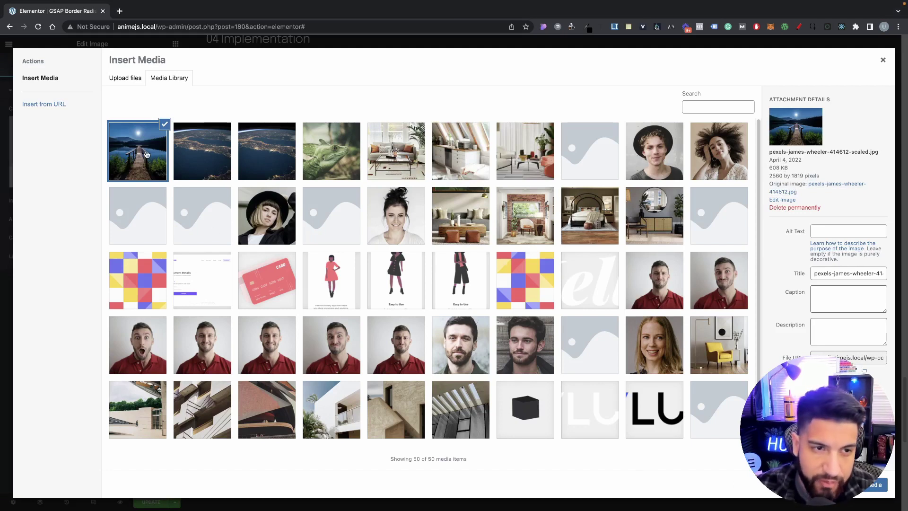
Step: Insert the lake pier photo into the Image widget and set Image Size to Full
left_click(867, 490)
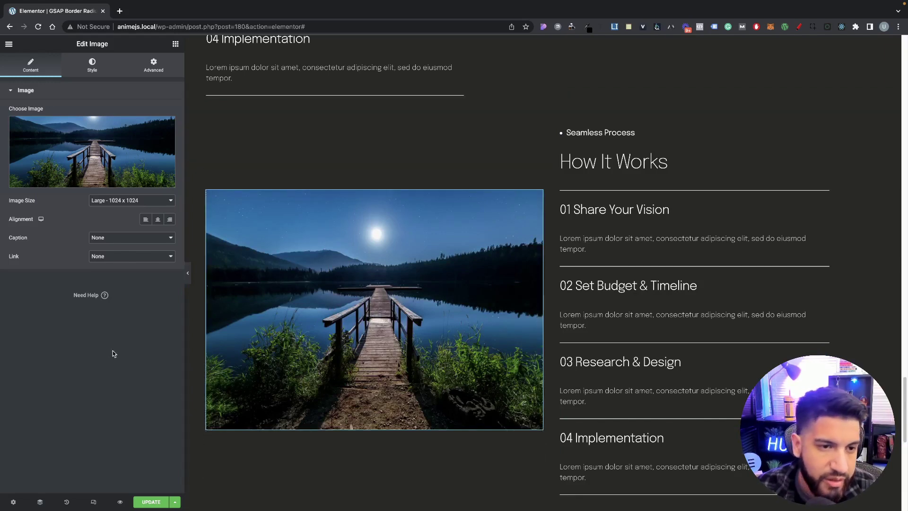
left_click(92, 70)
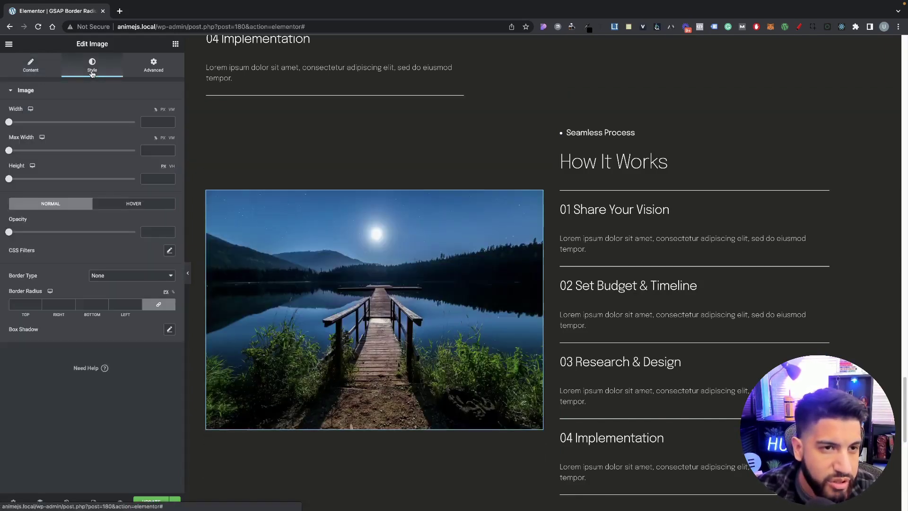
left_click(42, 70)
left_click(105, 202)
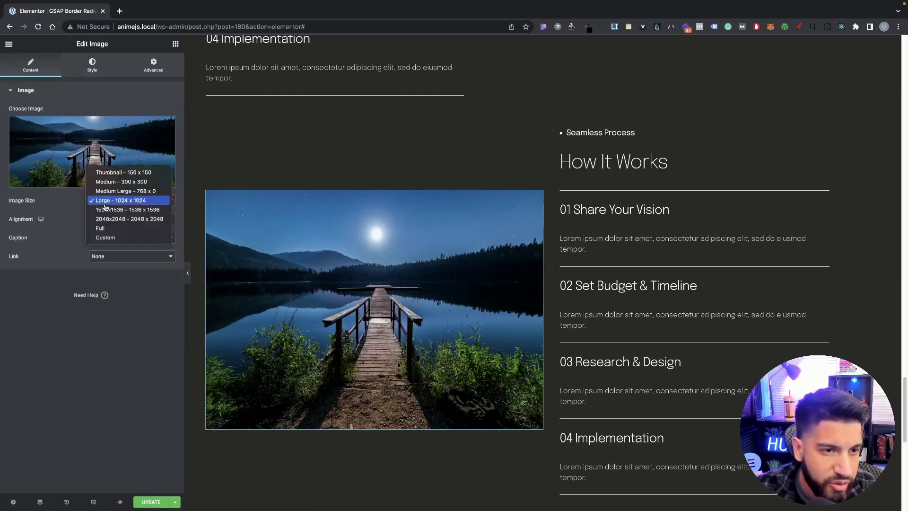
left_click(109, 232)
Step: Set the image's Width and Max Width both to 100 in the Style tab
left_click(85, 71)
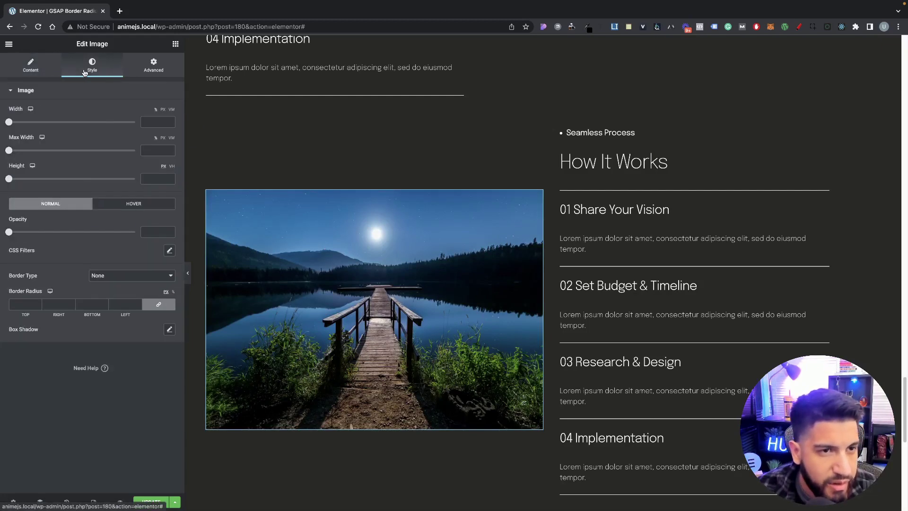
left_click_drag(8, 122, 160, 122)
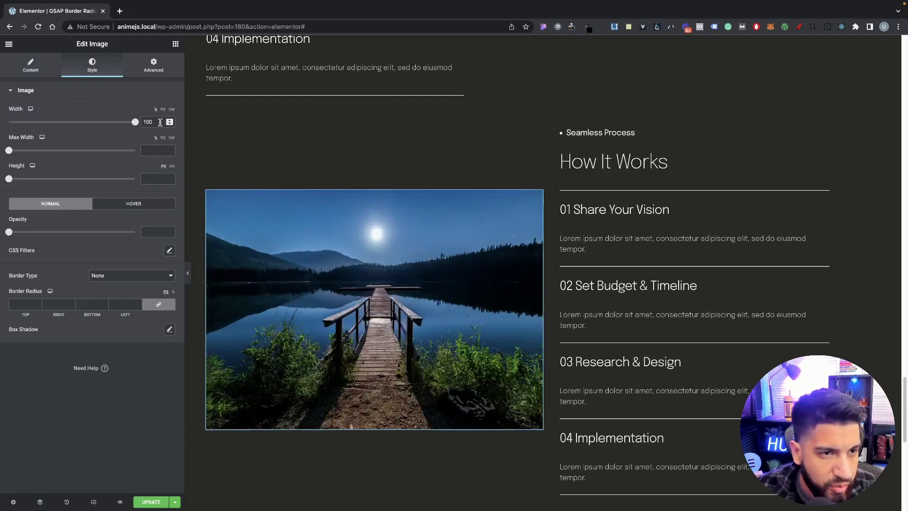
left_click_drag(9, 150, 189, 153)
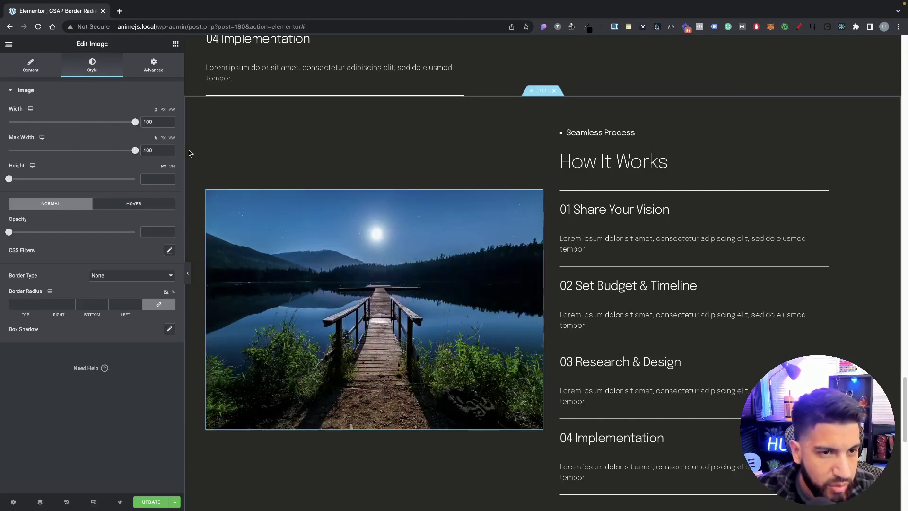